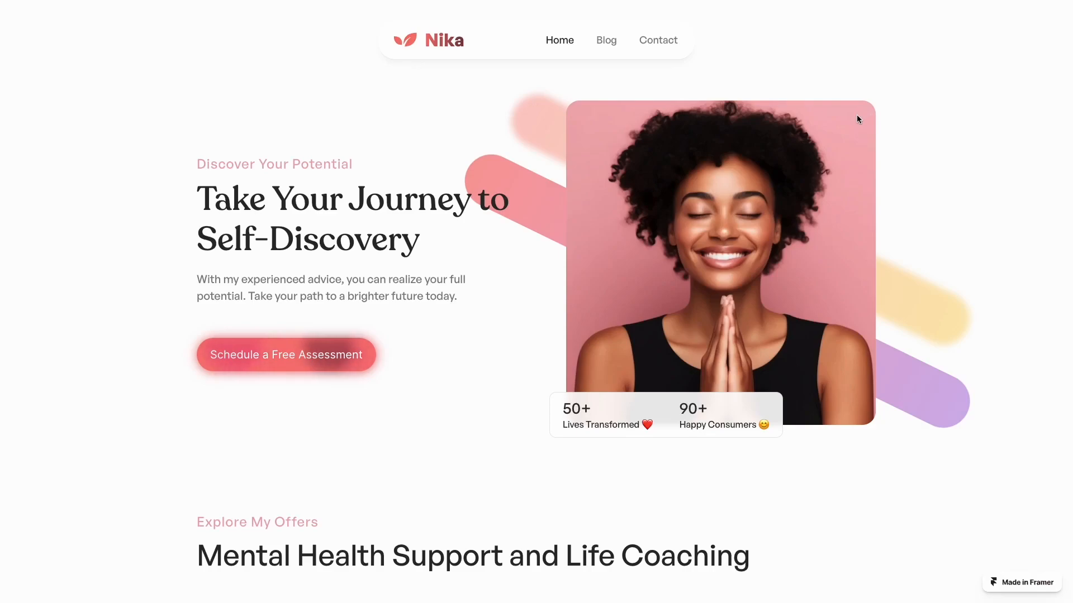
# Step: Right-click images on the coaching, tax and restaurant demo sites to trigger the protection popup
pyautogui.rightClick(857, 114)
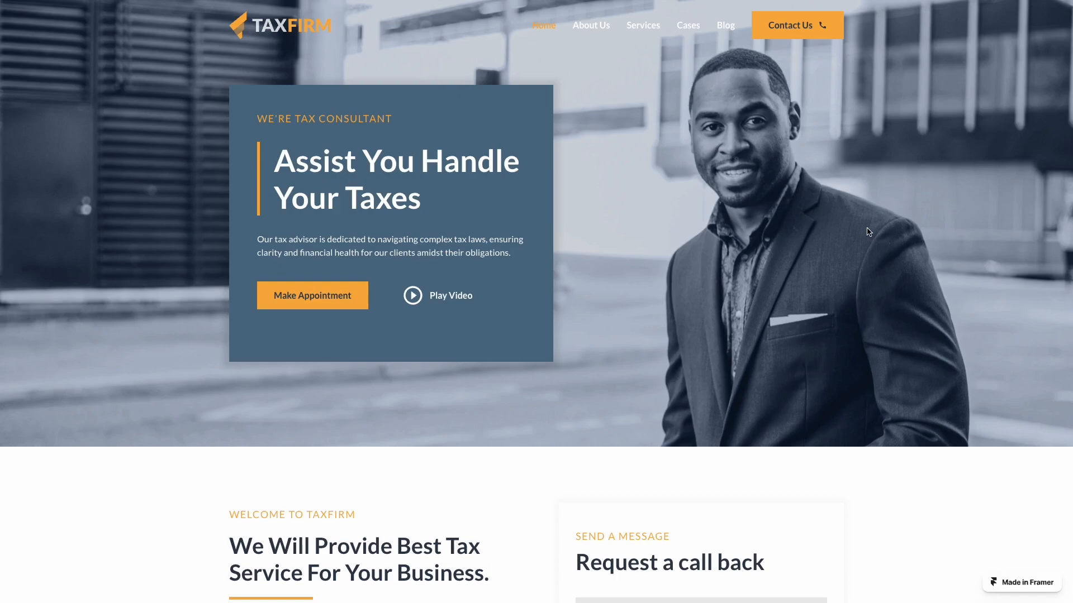
pyautogui.rightClick(869, 232)
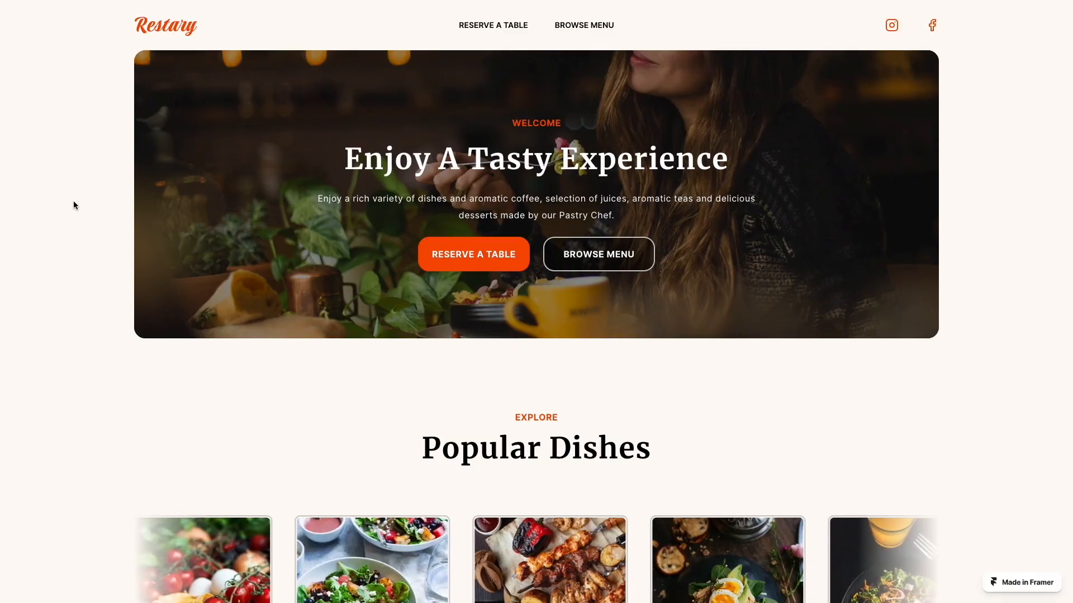
pyautogui.rightClick(188, 295)
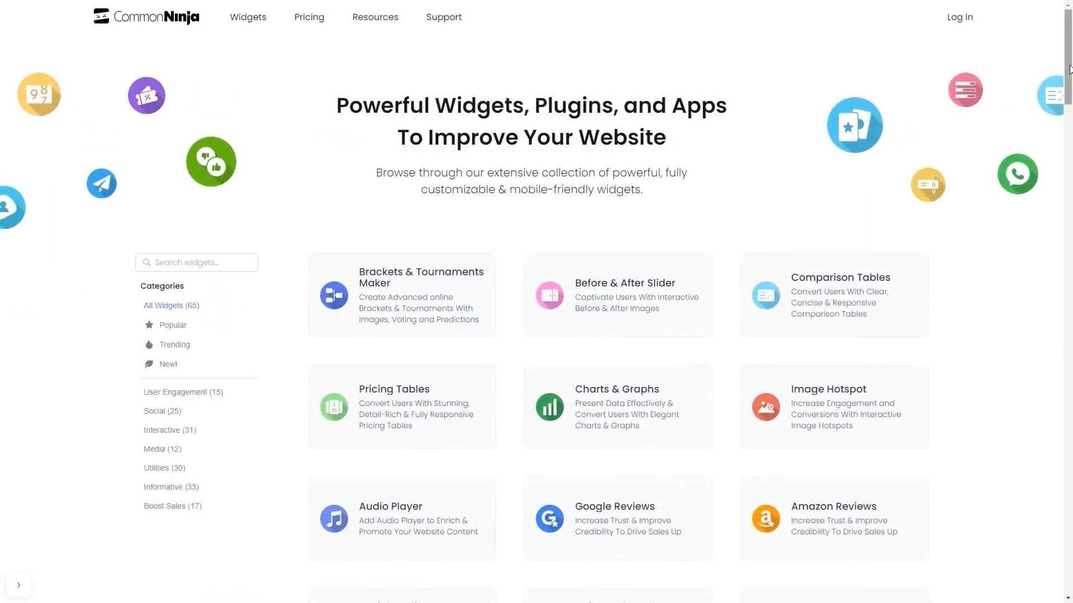
pyautogui.moveTo(1069, 67); pyautogui.dragTo(1066, 365)
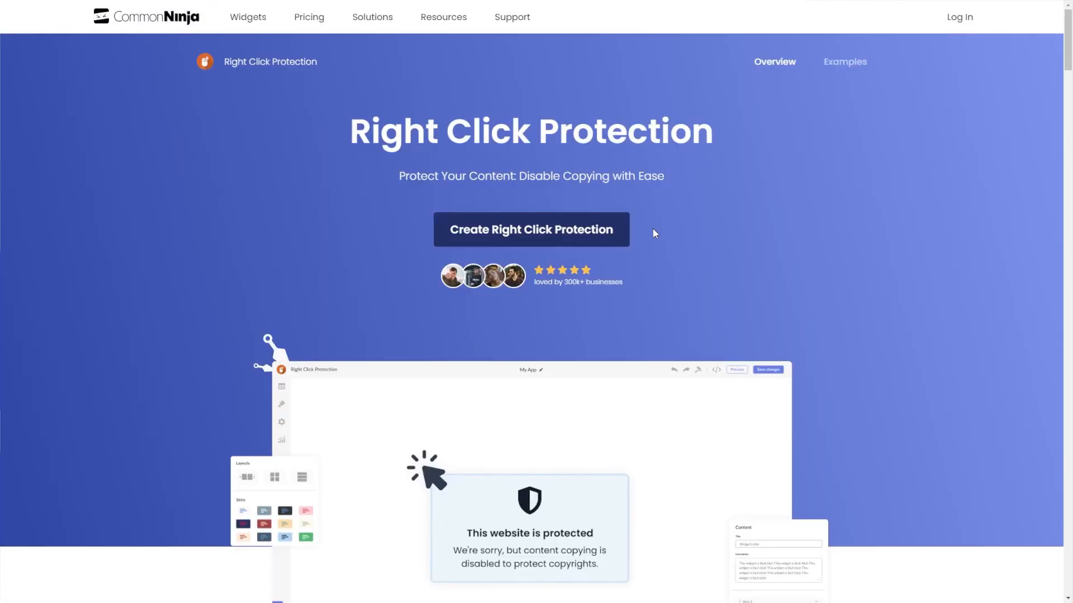
# Step: Create a new Right Click Protection widget from its catalog page
pyautogui.click(579, 241)
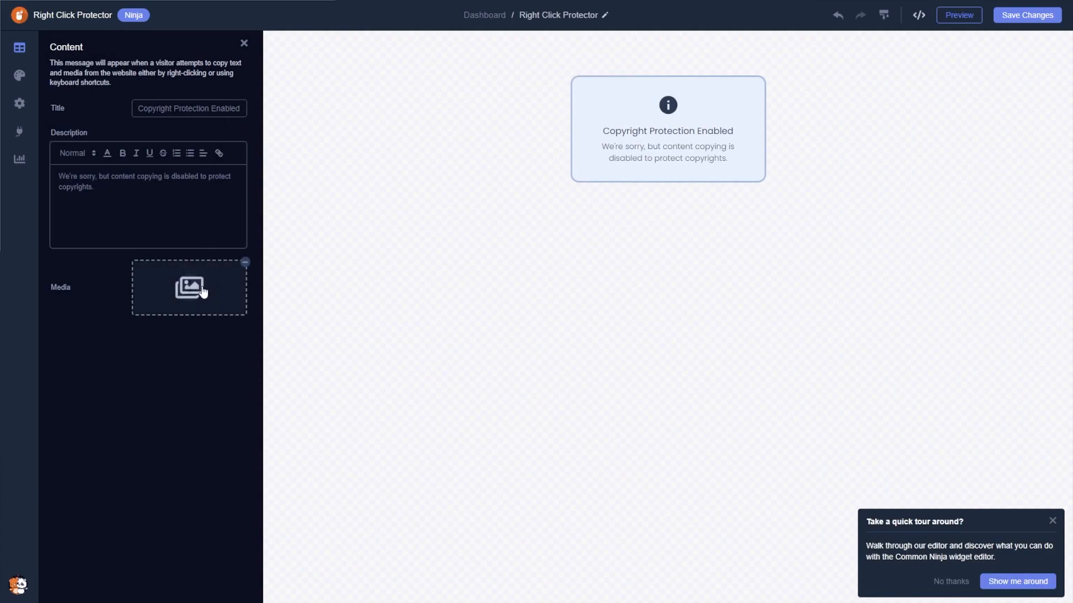
# Step: In Look & Feel, try the blue, orange, green and red skins, keep the dark navy magenta one, and widen the box
pyautogui.click(20, 76)
pyautogui.click(97, 161)
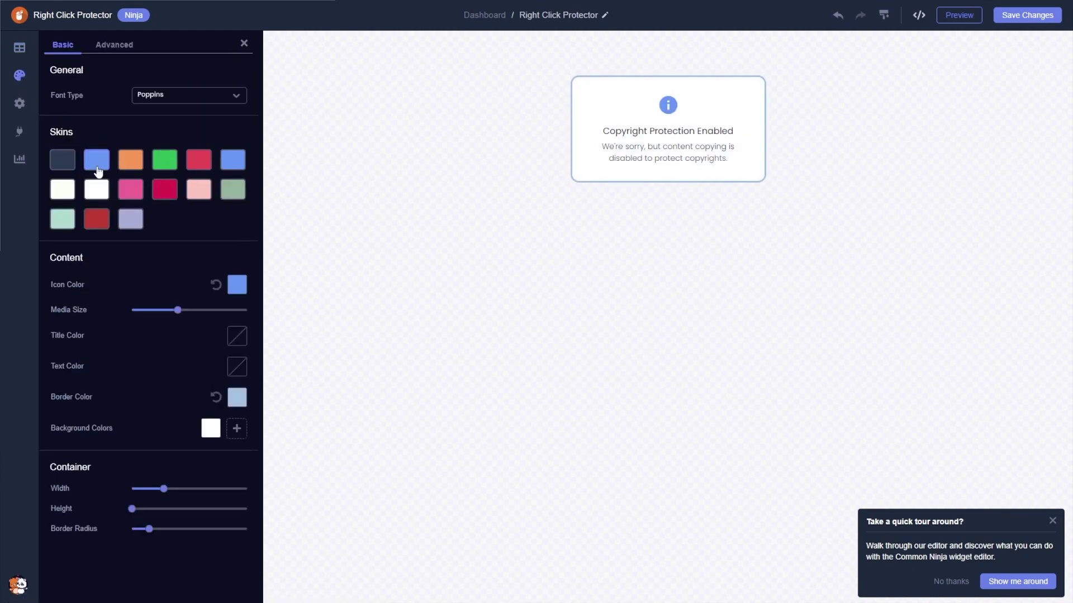
pyautogui.click(130, 159)
pyautogui.click(164, 159)
pyautogui.click(199, 160)
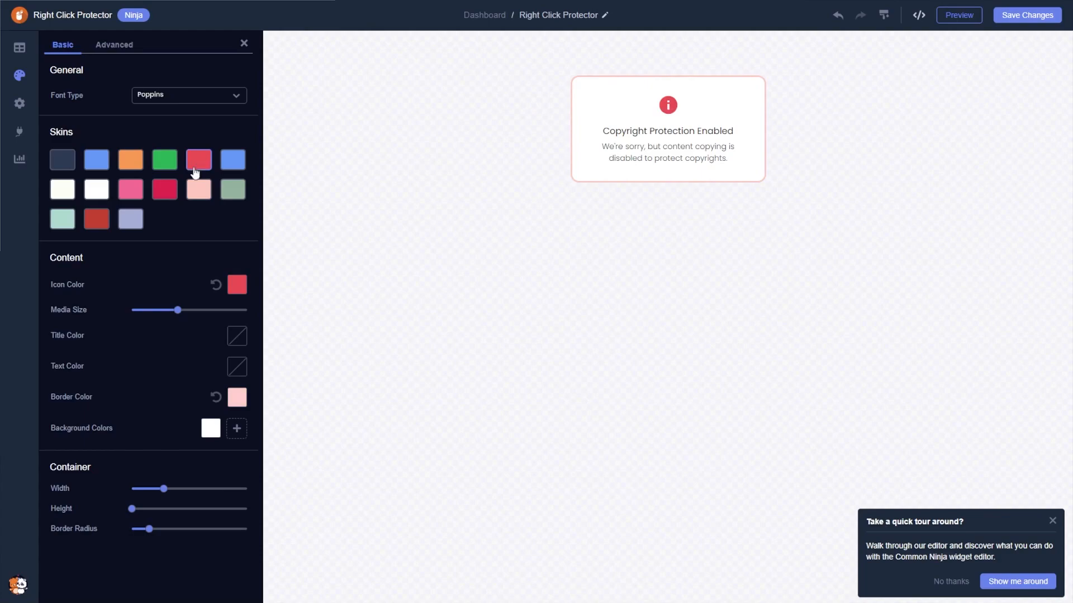
pyautogui.click(165, 191)
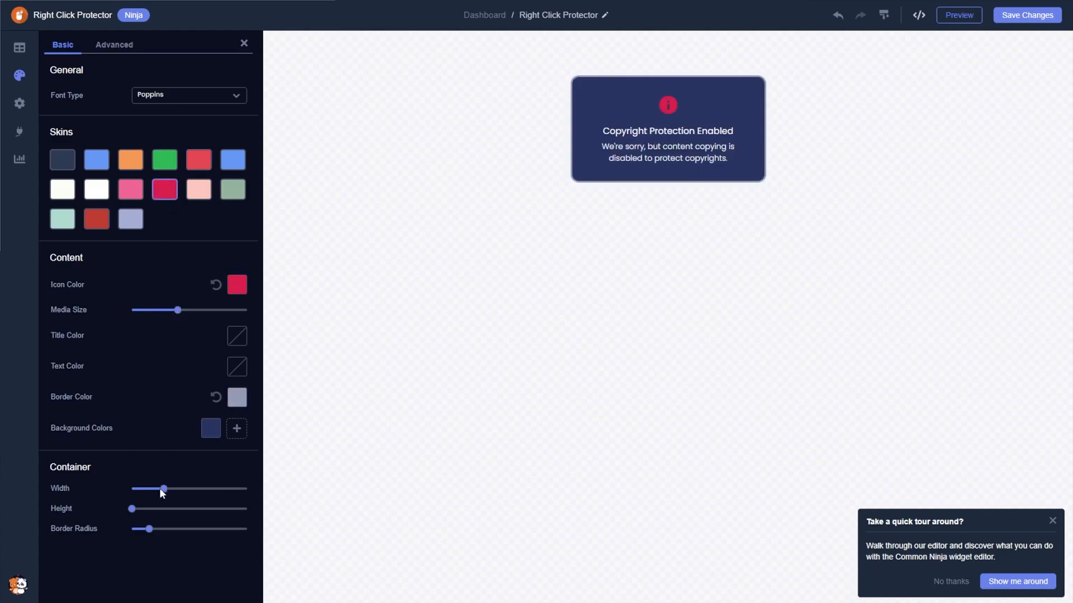
pyautogui.moveTo(162, 489)
pyautogui.mouseDown()
pyautogui.moveTo(175, 488)
pyautogui.moveTo(160, 488)
pyautogui.mouseUp()
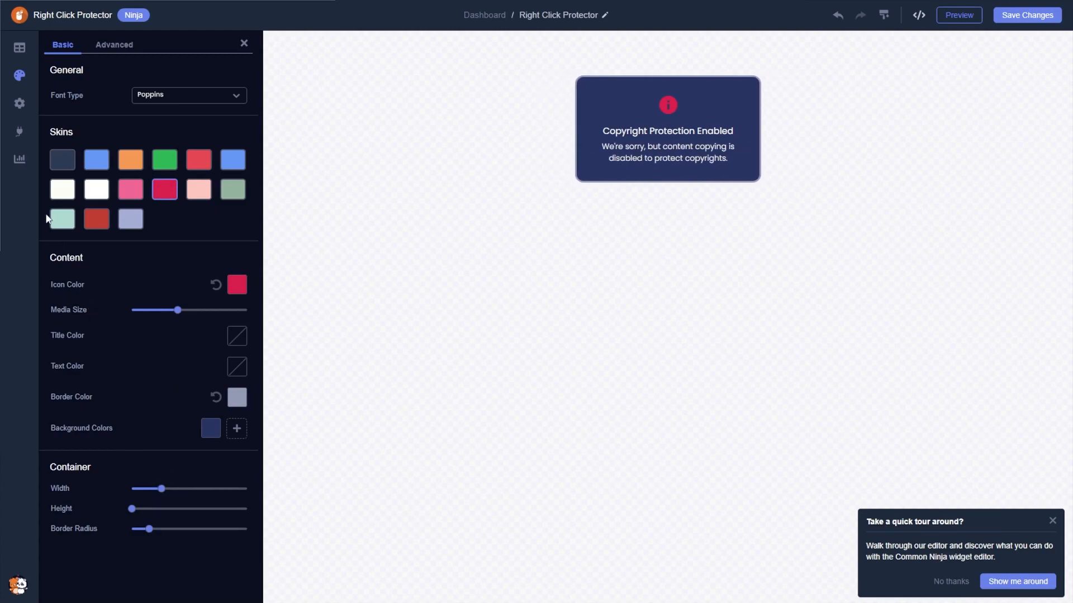
# Step: Switch off Show Media in Settings so the icon is hidden, then view the Integrations panel
pyautogui.click(20, 103)
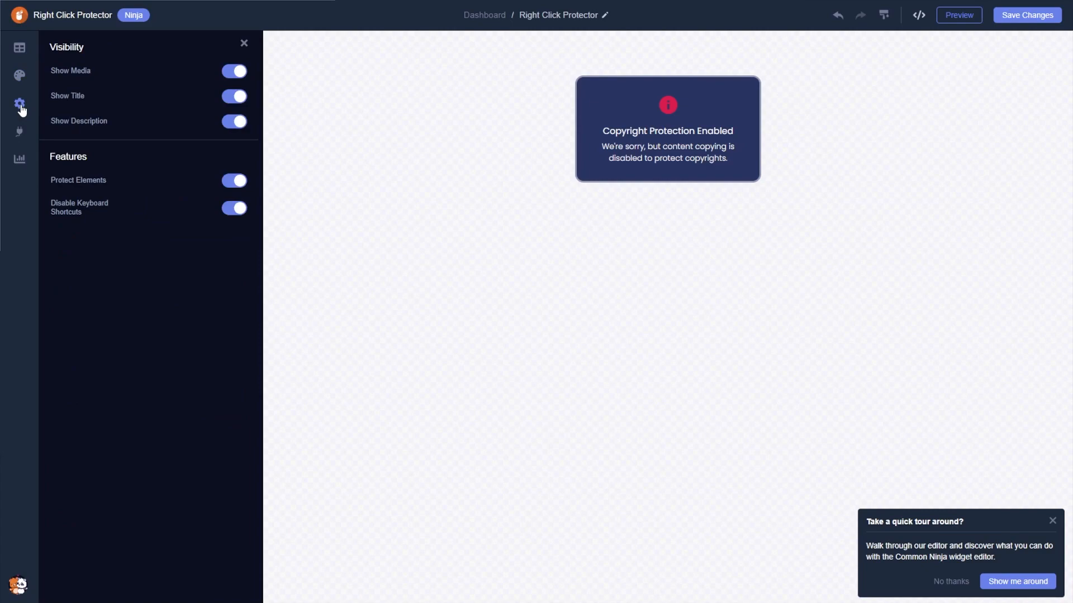
pyautogui.click(235, 71)
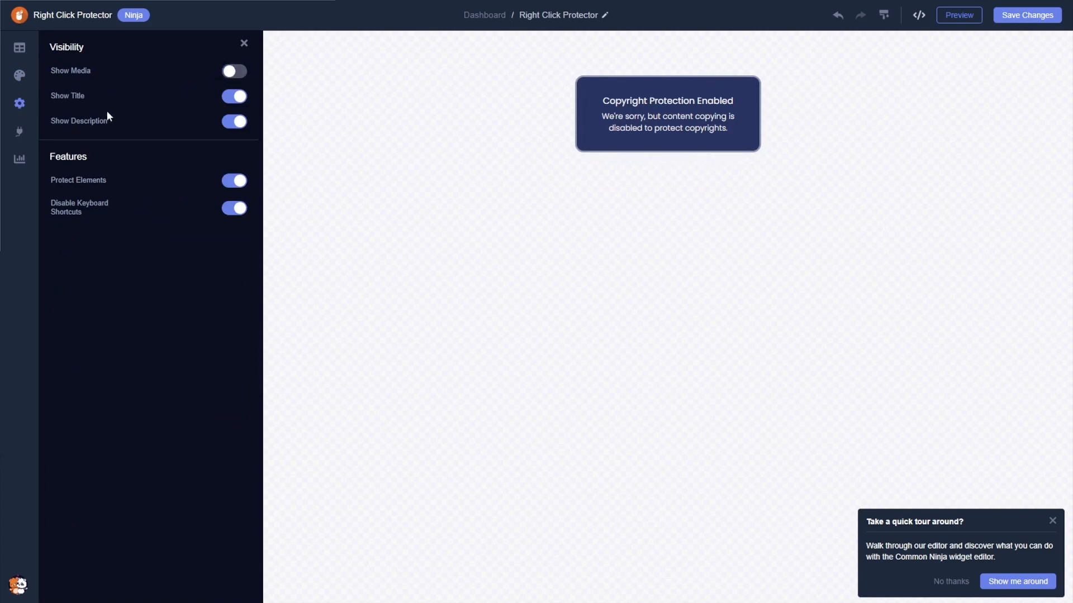
pyautogui.click(21, 132)
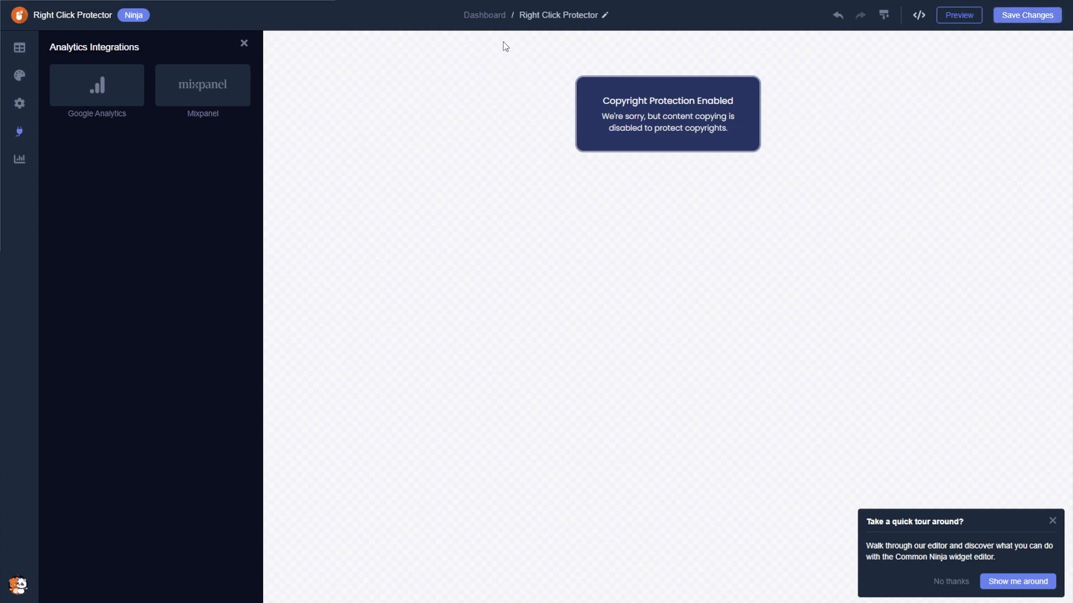
# Step: From the Dashboard, copy My Widget's installation code and dismiss the dialog
pyautogui.click(491, 16)
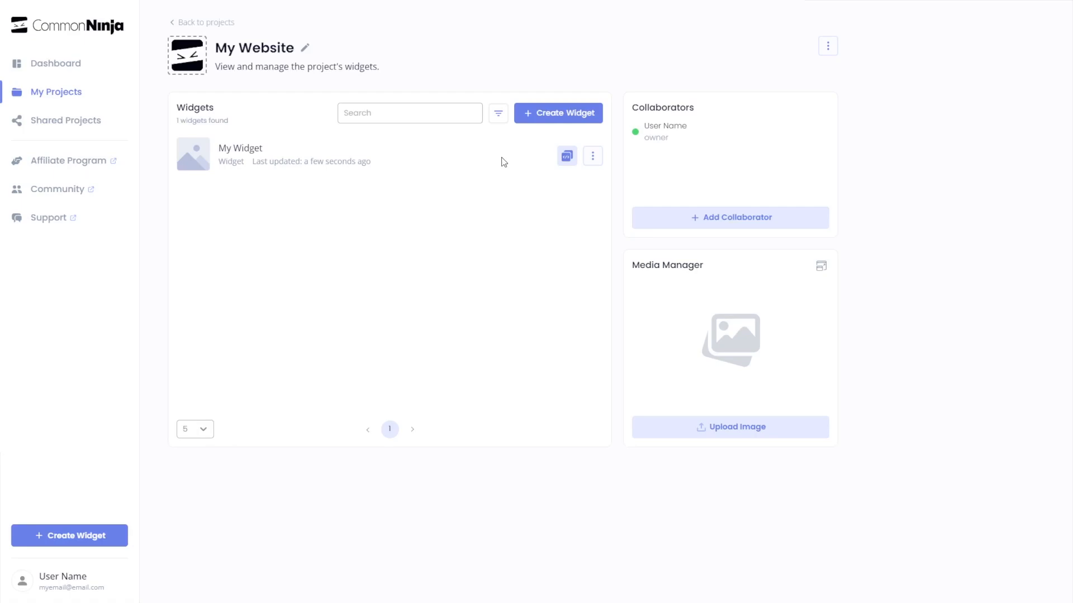
pyautogui.click(568, 156)
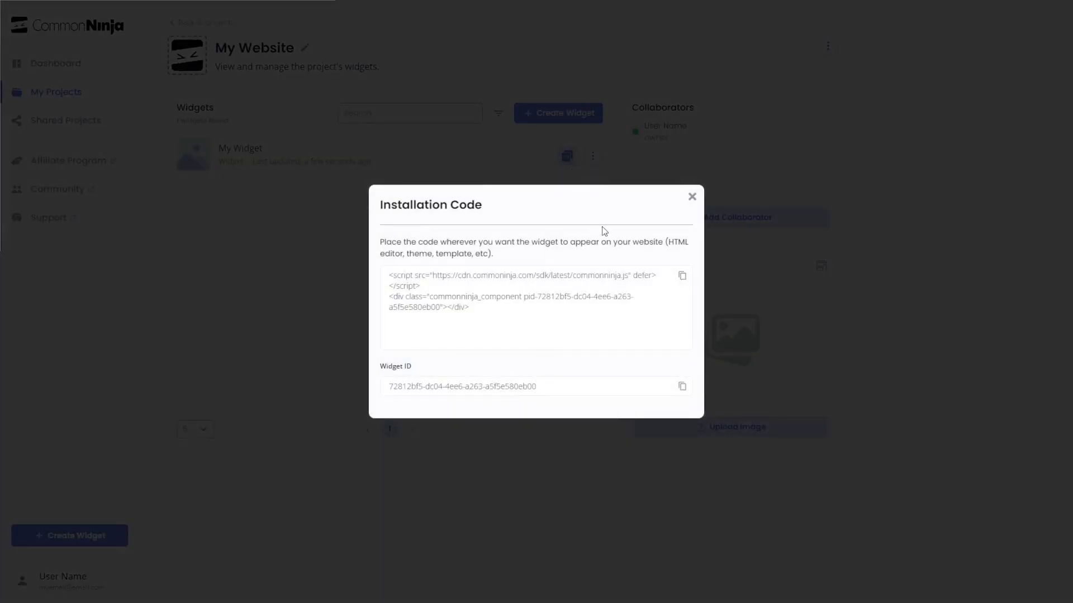
pyautogui.click(682, 277)
pyautogui.click(692, 199)
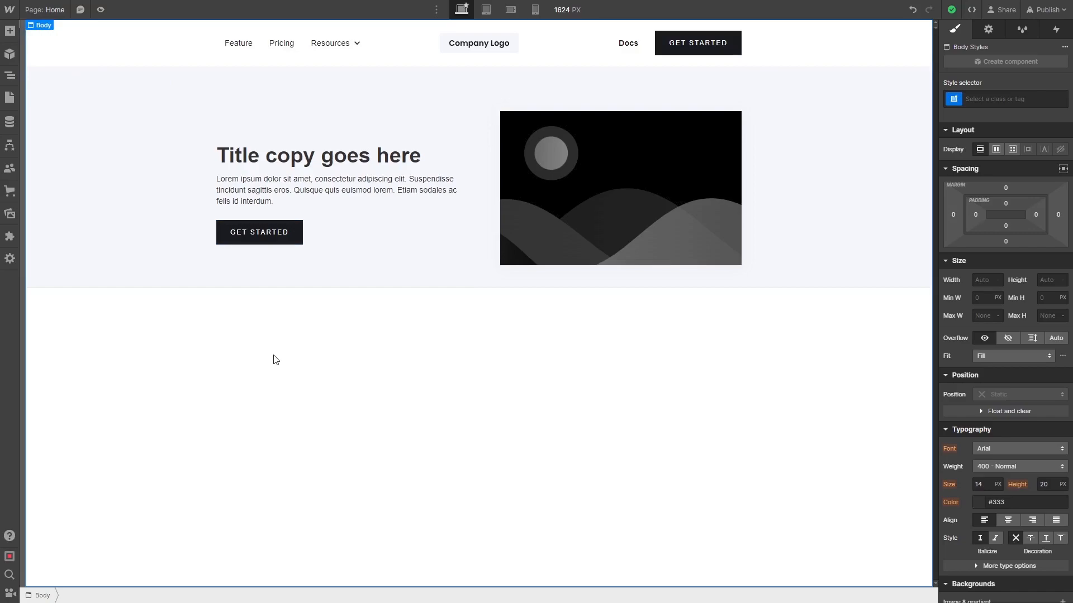
# Step: Drag an Embed element from the Add Elements Advanced group onto the canvas below the hero
pyautogui.click(9, 32)
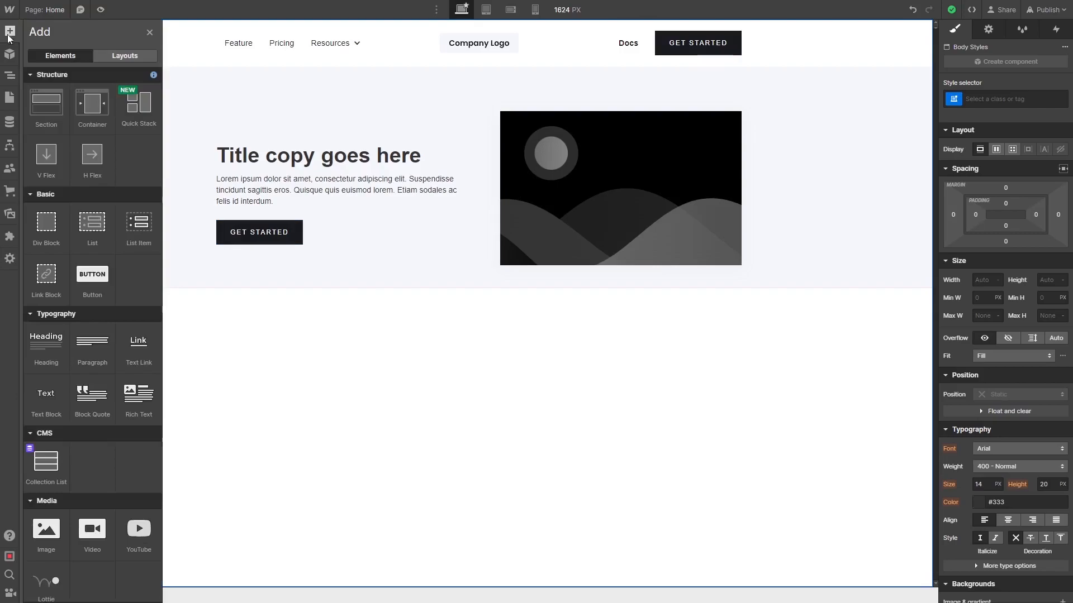
pyautogui.scroll(-1, 48, 359)
pyautogui.scroll(-2, 48, 359)
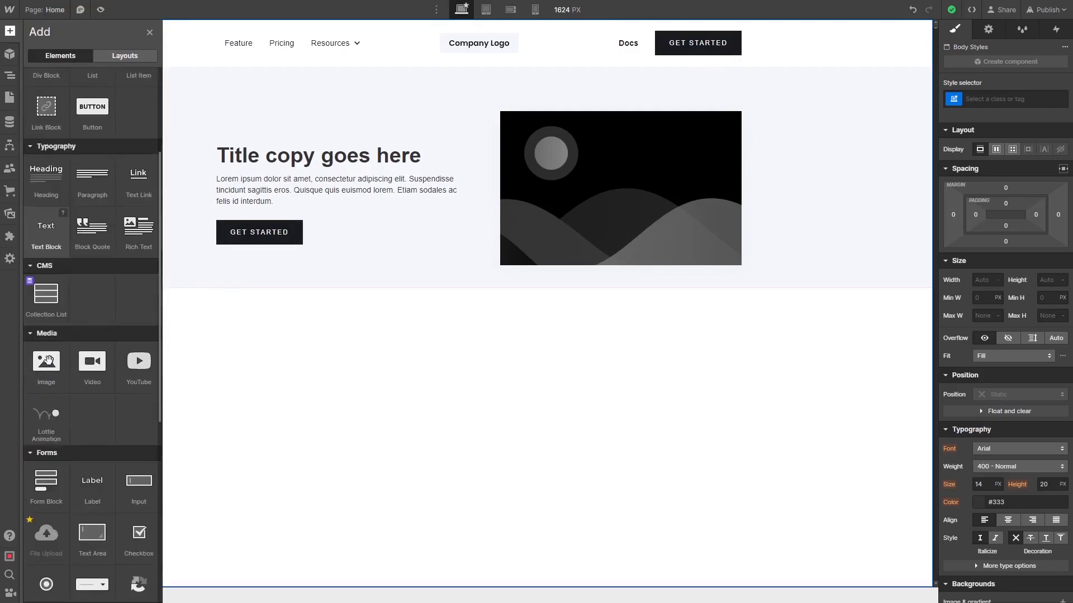
pyautogui.scroll(-2, 48, 358)
pyautogui.scroll(-2, 47, 358)
pyautogui.scroll(-1, 48, 359)
pyautogui.scroll(-1, 47, 361)
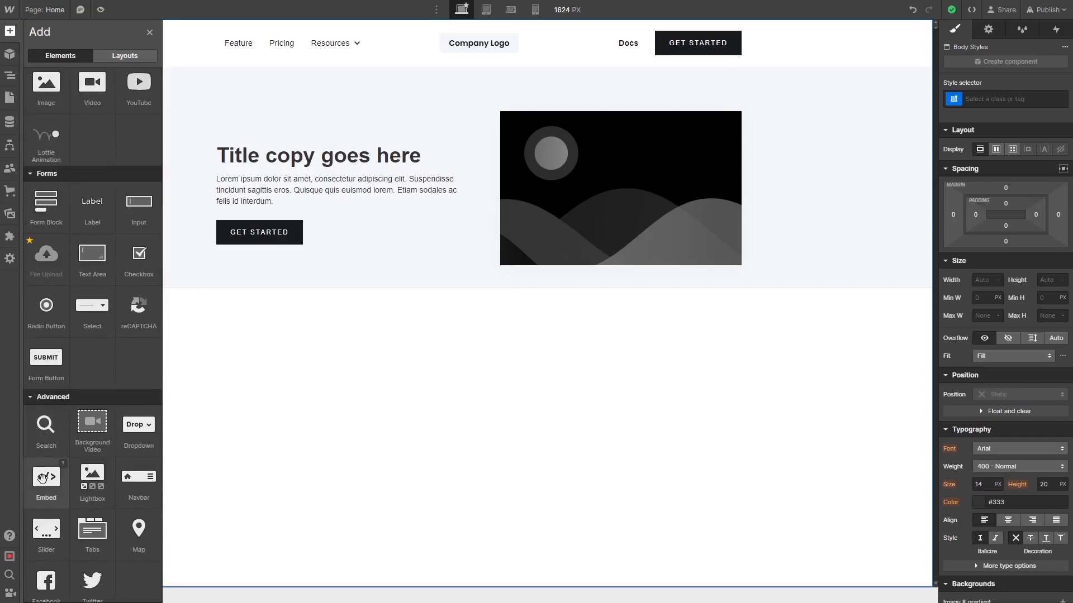
pyautogui.moveTo(44, 478); pyautogui.dragTo(446, 327)
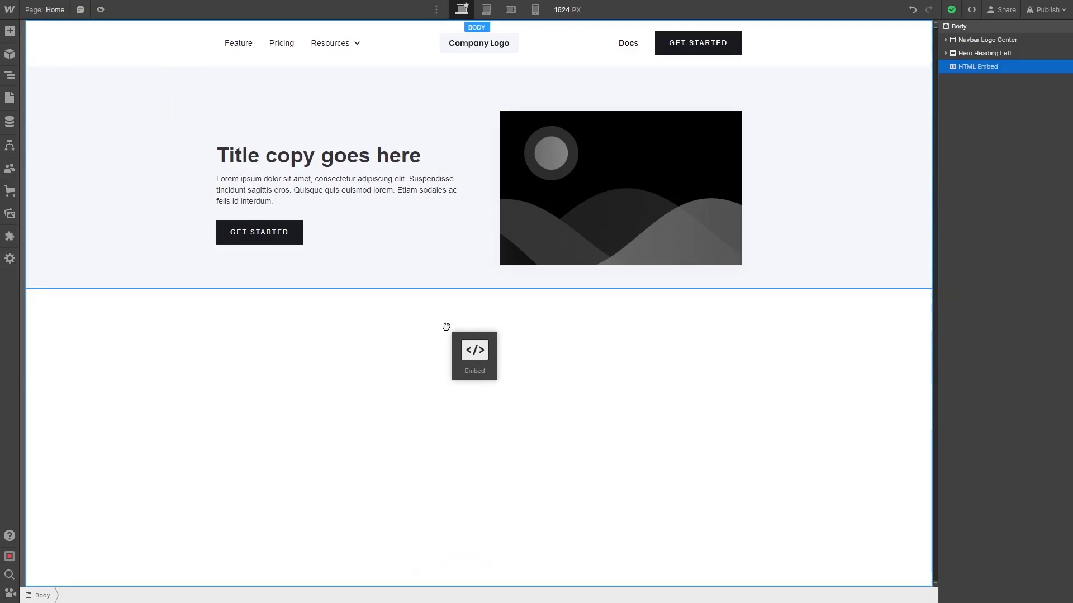
# Step: Drop the Embed below the hero, paste the Common Ninja code into it and Save & Close
pyautogui.moveTo(446, 327); pyautogui.dragTo(447, 327)
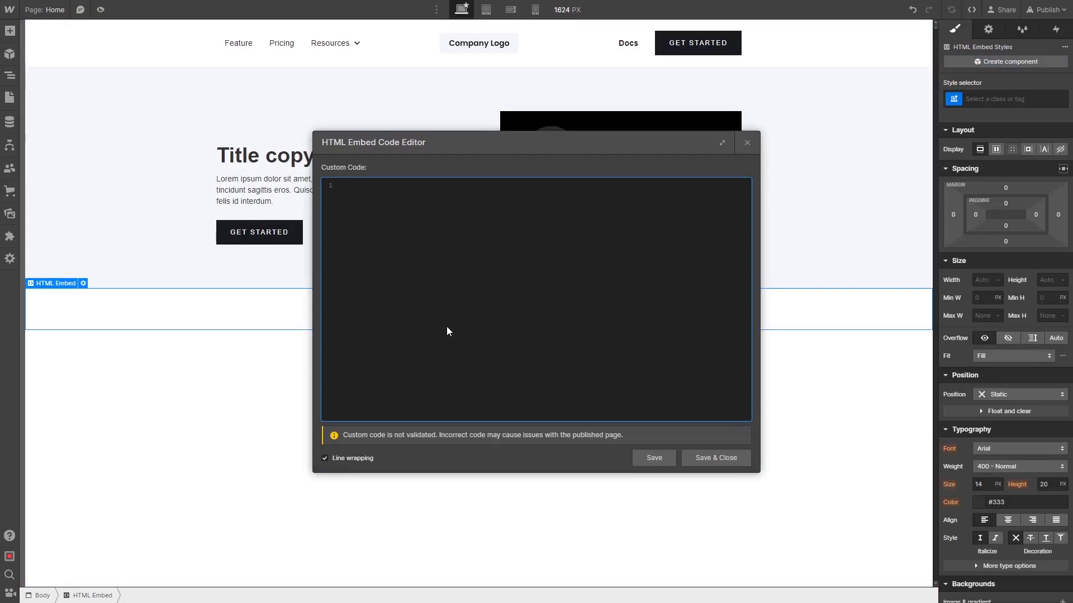
pyautogui.hotkey('ctrl', 'v')
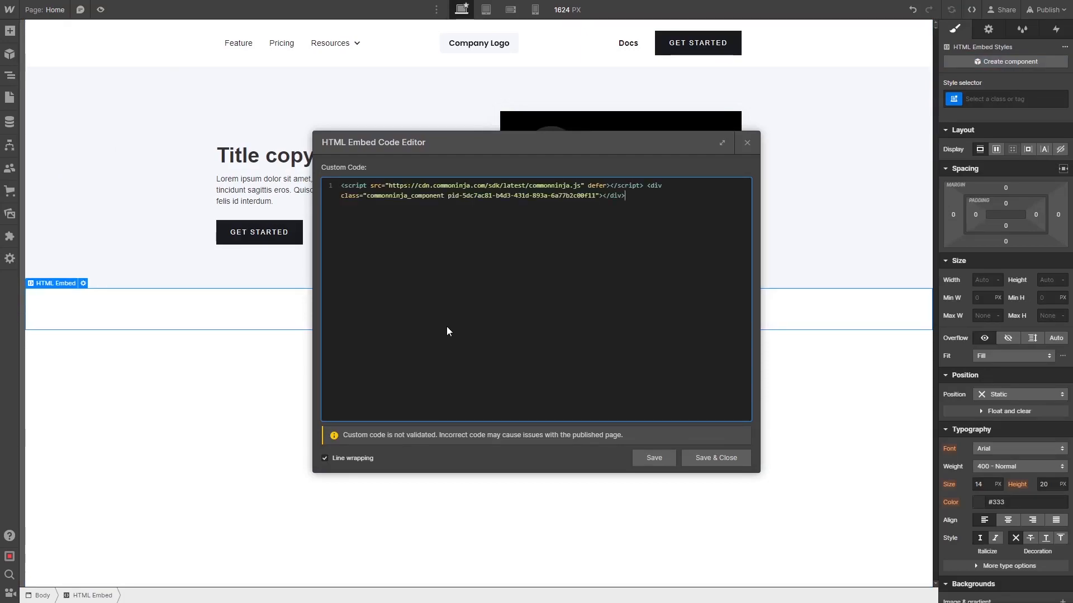
pyautogui.click(704, 463)
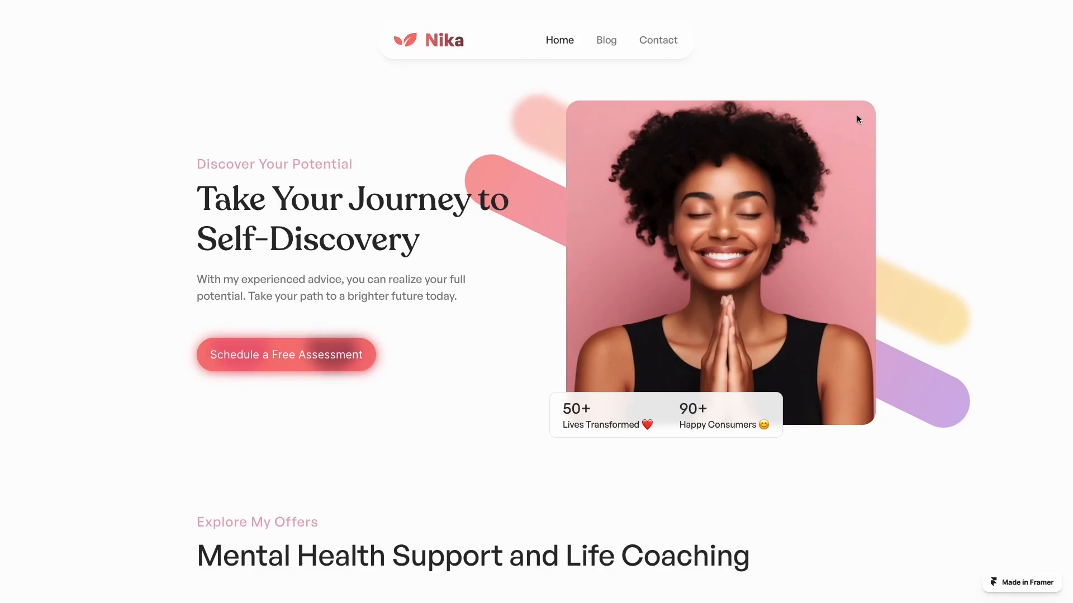
# Step: Right-click the live site's hero photo to confirm the Copyright Protection Enabled warning appears
pyautogui.rightClick(857, 115)
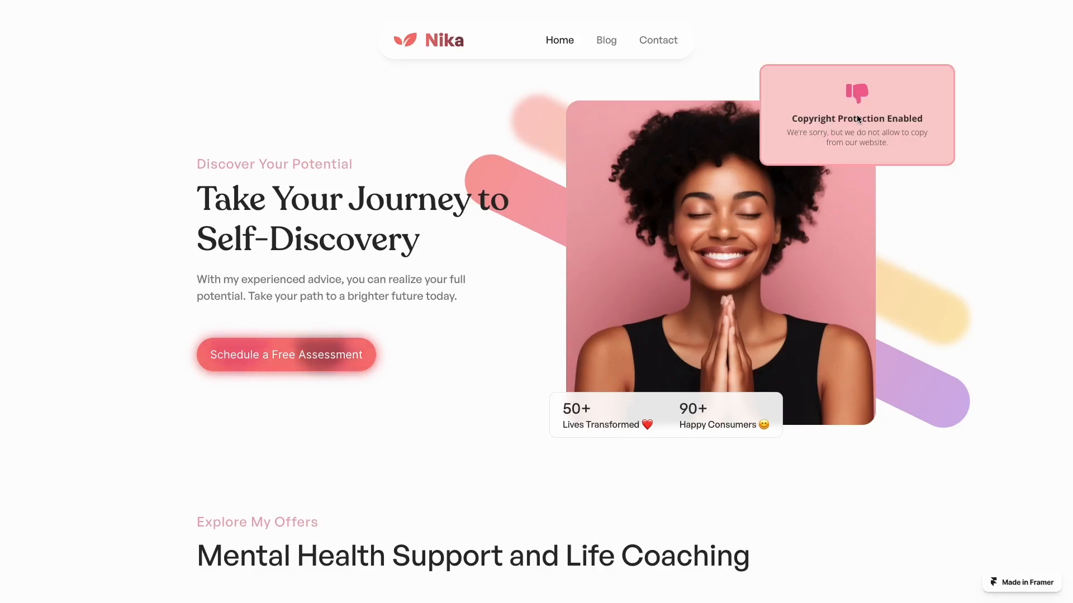